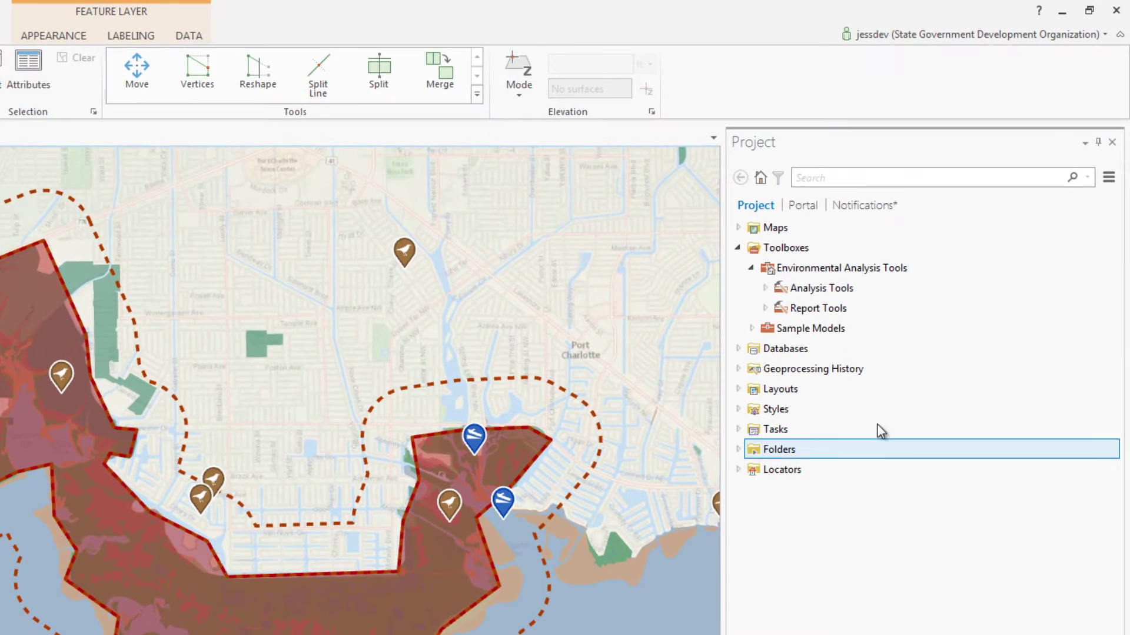
- Expand the Analysis Tools and Report Tools toolsets to list their scripts
click(765, 289)
click(766, 370)
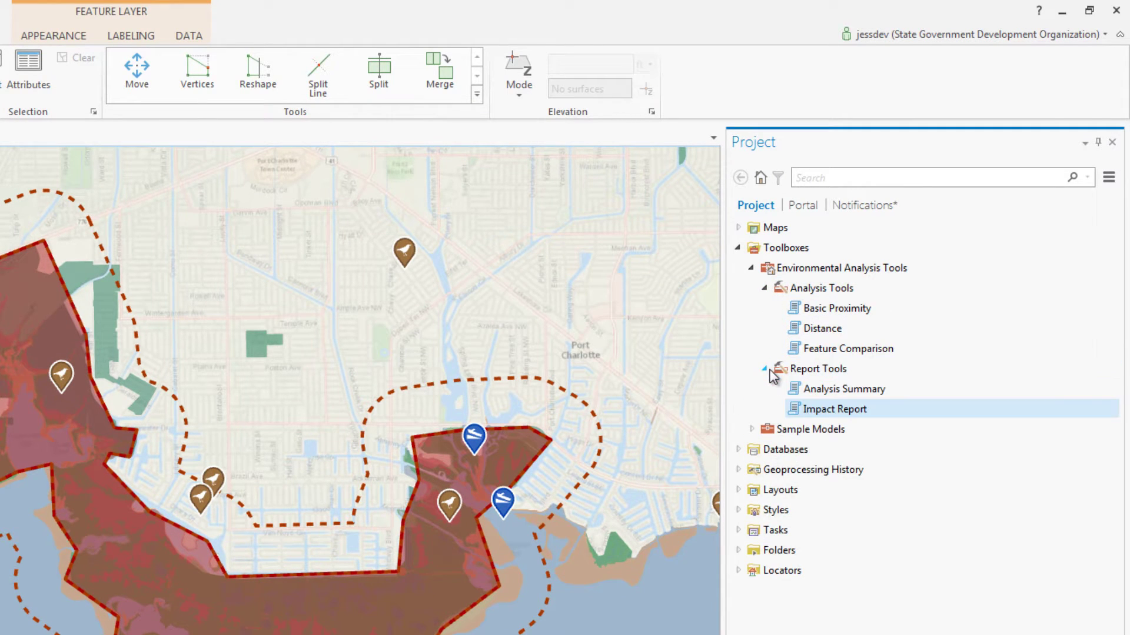
- Run Basic Proximity on Water Access with SITEID and NAME, PortCharlotteStudy AOI and PortCharlotteStudy_Buffer
double_click(879, 316)
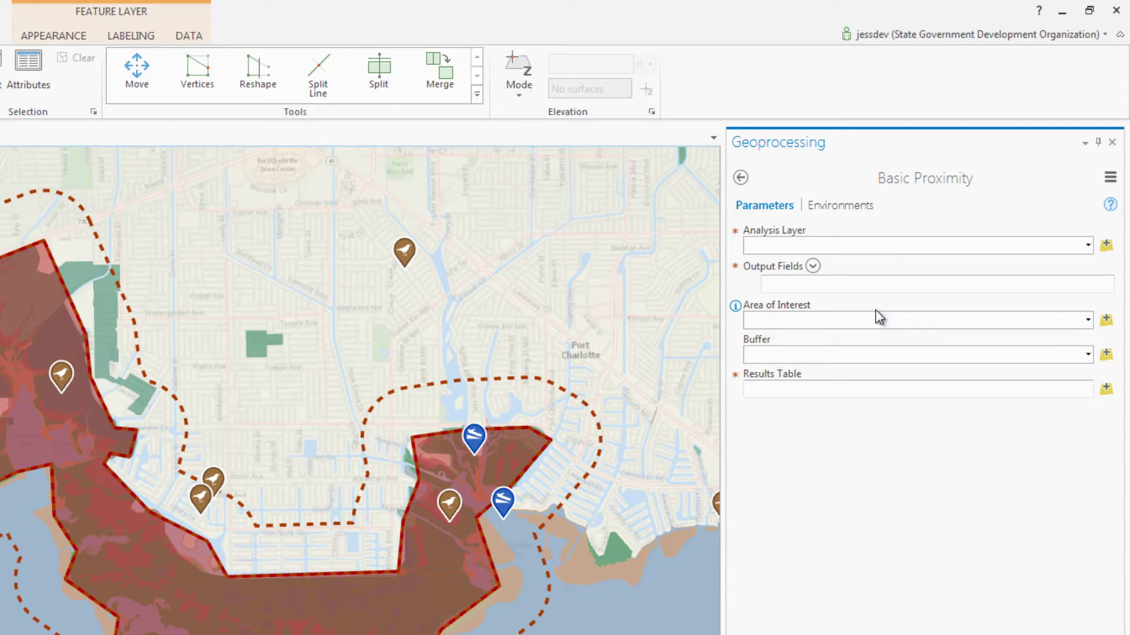
click(1087, 246)
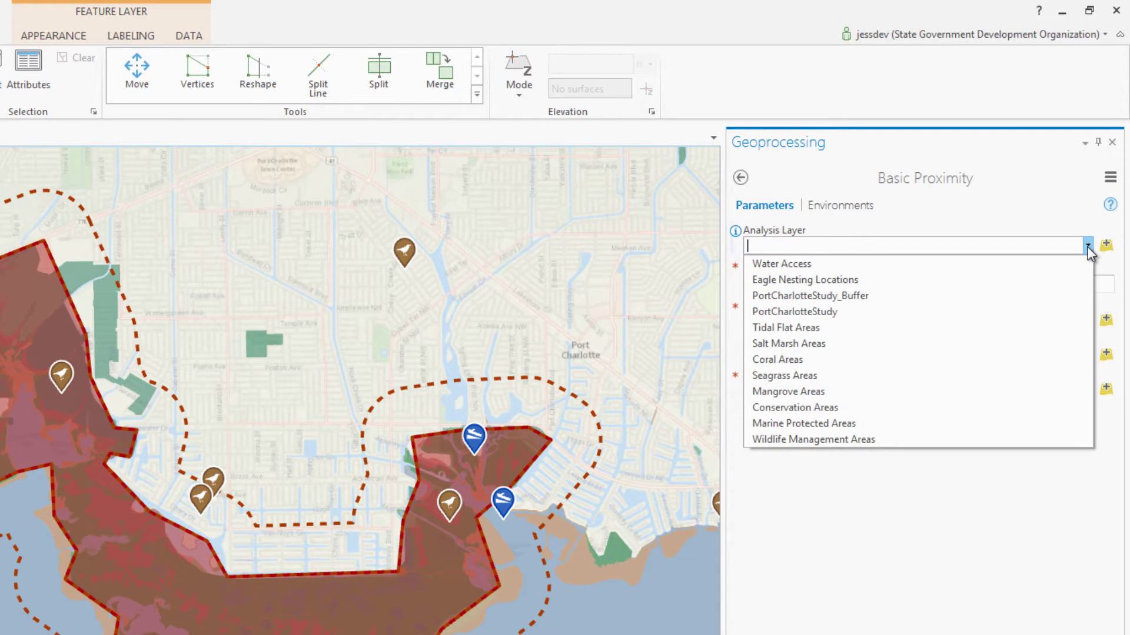
click(1075, 260)
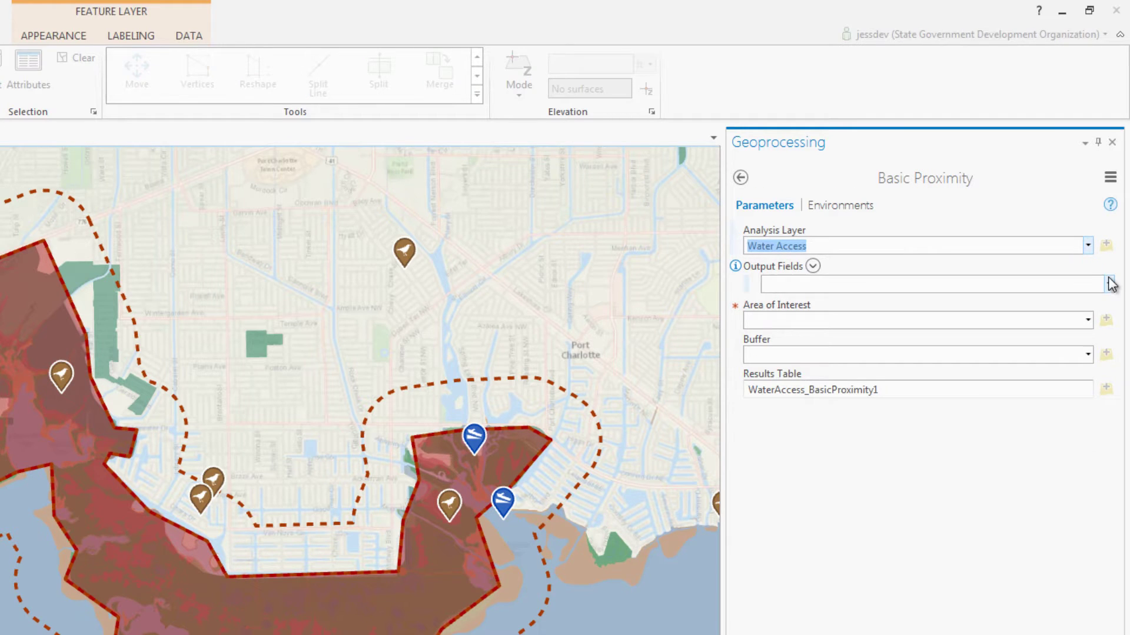
click(1106, 284)
click(1092, 309)
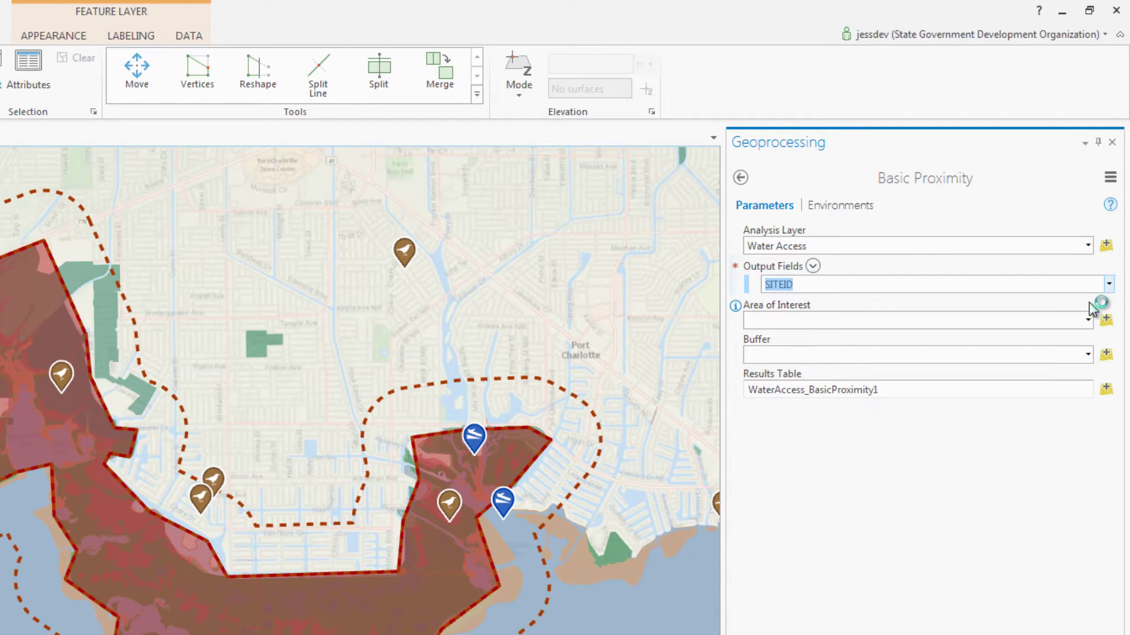
click(1108, 305)
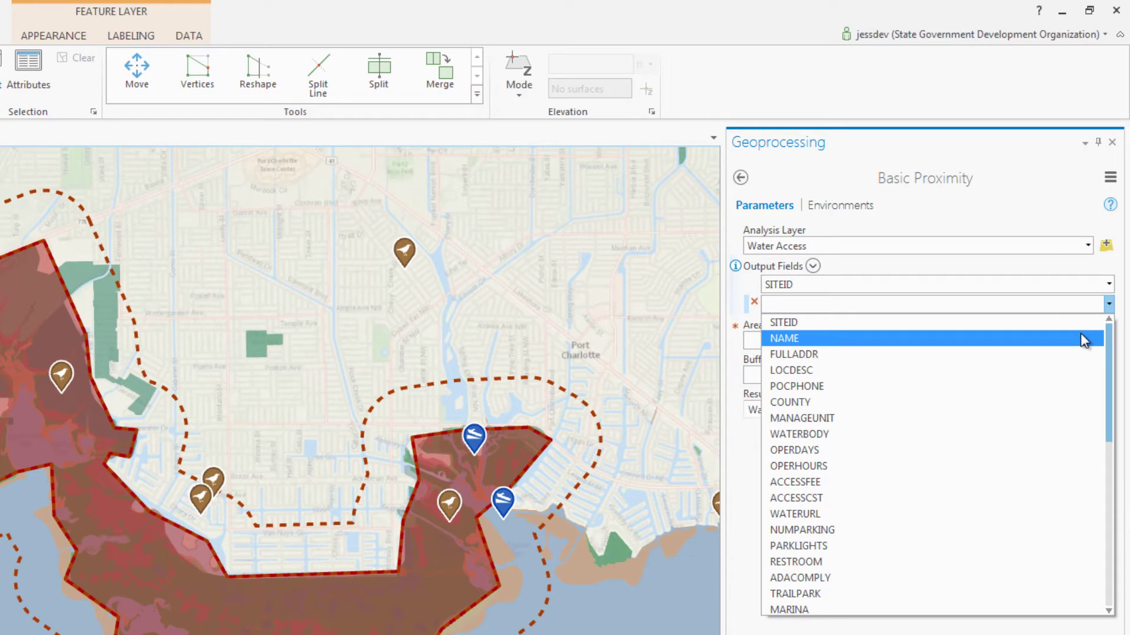
click(1082, 338)
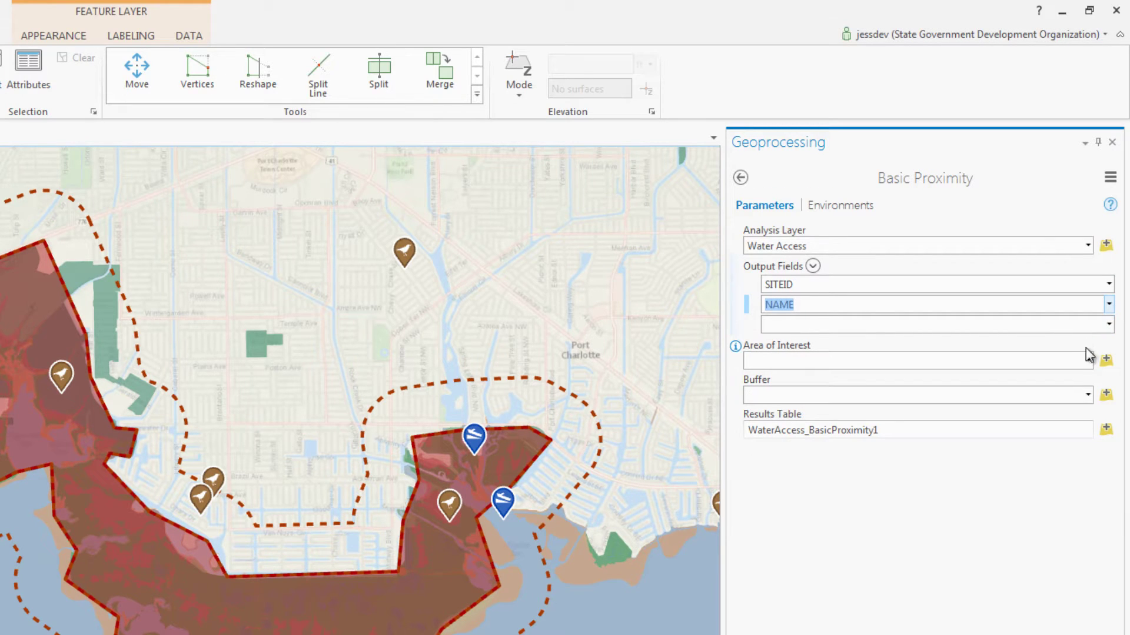
click(1088, 361)
click(1057, 424)
click(1088, 396)
click(1070, 445)
click(1095, 576)
mouse_move(1036, 594)
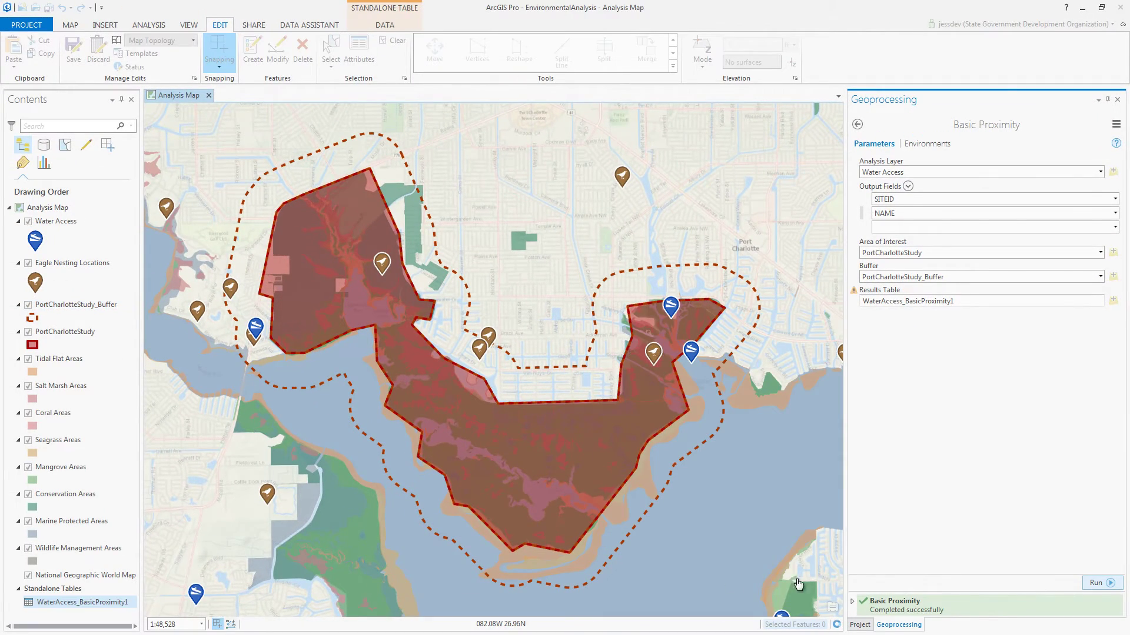
- Open the WaterAccess_BasicProximity1 table and widen its Park Name and Analysis Result Type columns
right_click(82, 602)
click(151, 463)
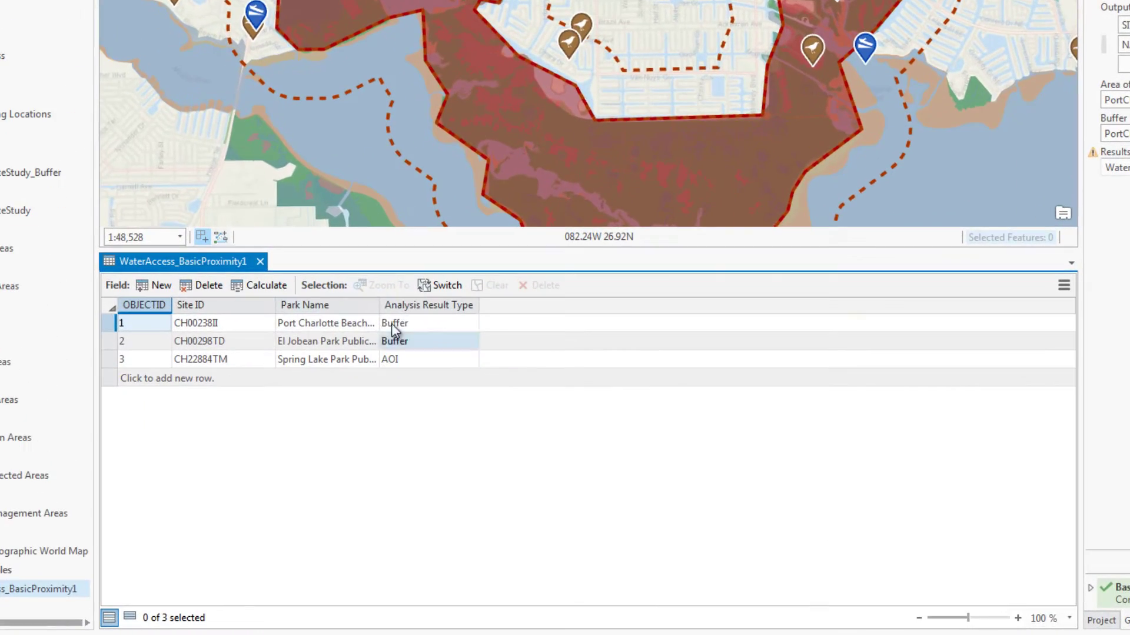
drag(380, 305, 496, 306)
drag(595, 305, 657, 311)
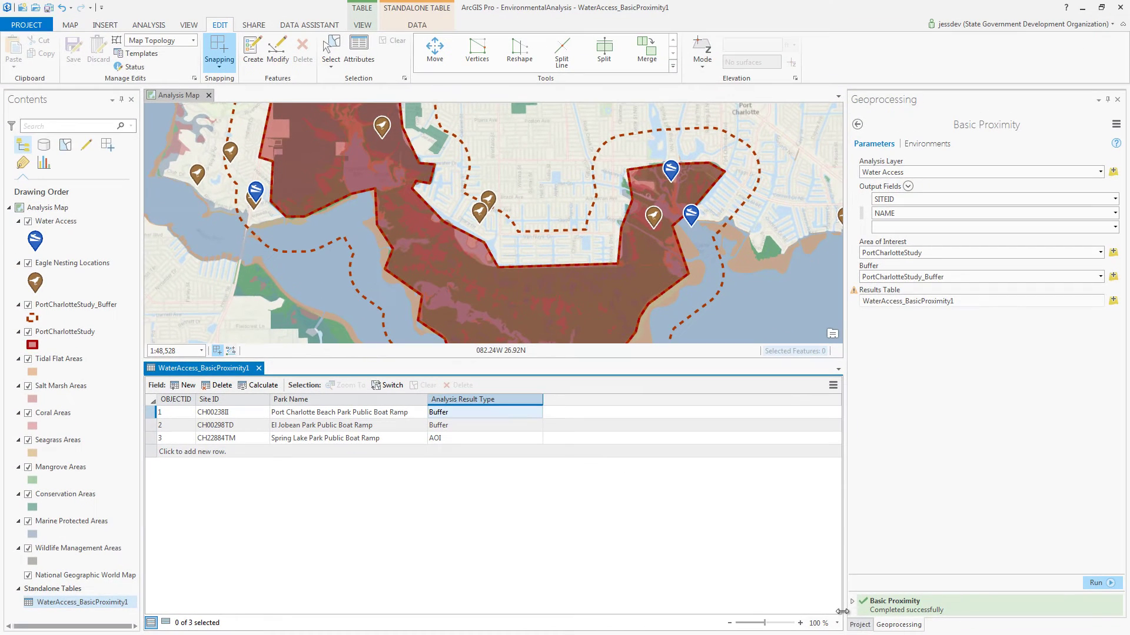
click(860, 625)
- Set the Distance tool to Eagle Nesting Locations with NESTID, COUNTY, LASTACTIVE and LASTSURVEY fields
double_click(910, 231)
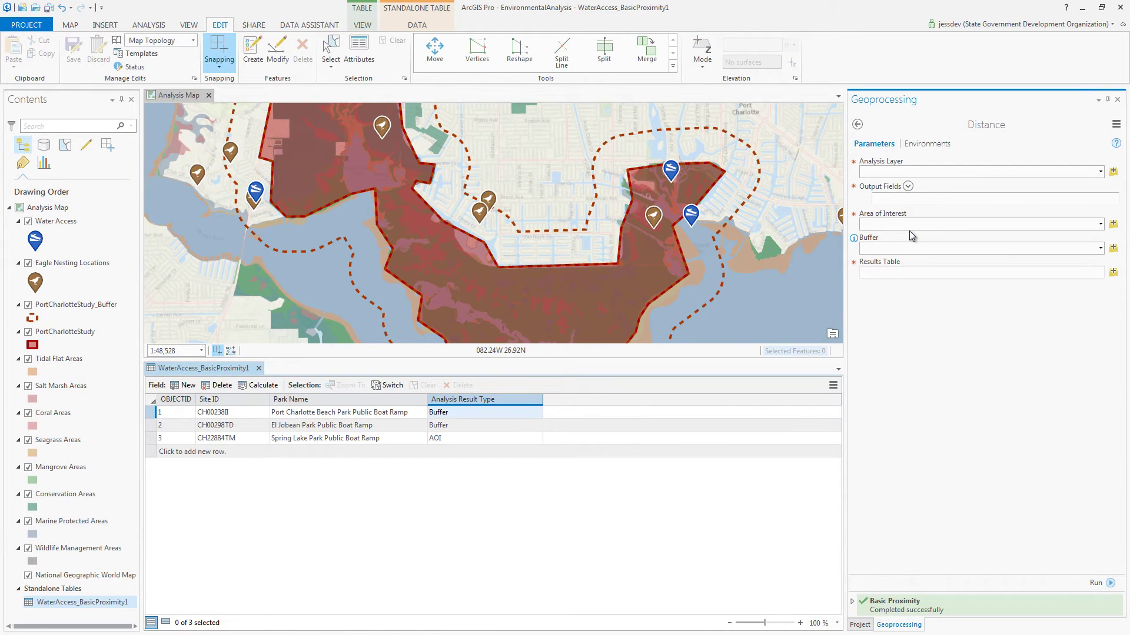
click(1100, 171)
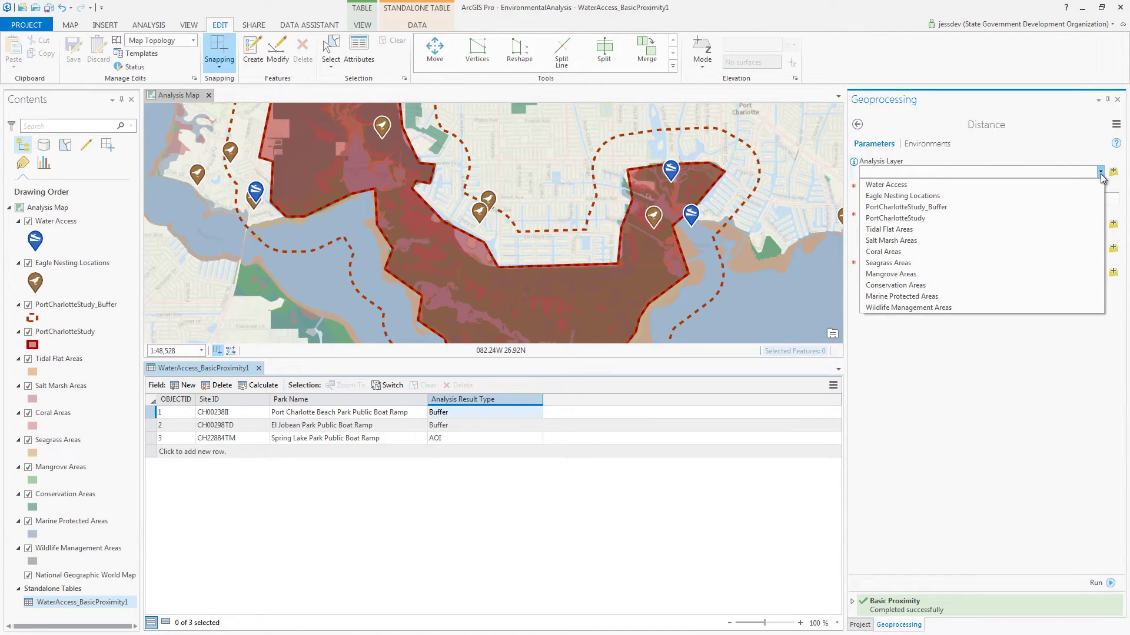
click(902, 196)
click(1115, 199)
click(1112, 211)
click(1115, 213)
click(1106, 236)
click(1115, 227)
click(1085, 295)
click(1115, 242)
click(1089, 320)
- Use PortCharlotteStudy as AOI and PortCharlotteStudy_Buffer as buffer, and run the Distance analysis
click(1100, 281)
click(1088, 327)
click(1100, 305)
click(1086, 339)
click(1094, 582)
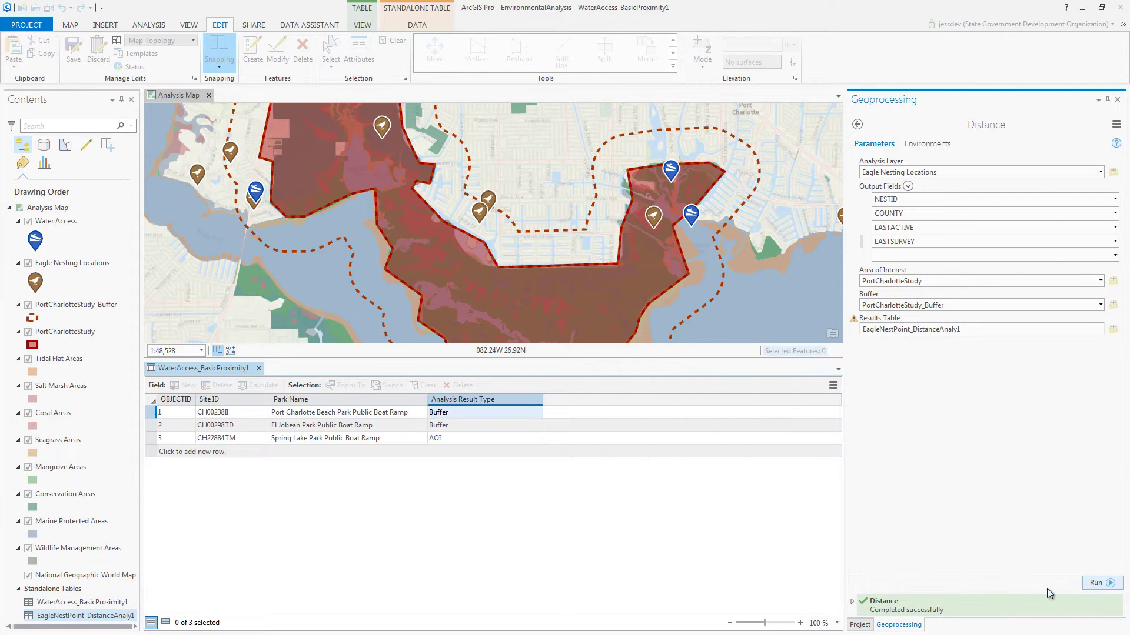
- Open the EagleNestPoint_DistanceAnaly1 table and widen its Location column
right_click(115, 615)
click(152, 472)
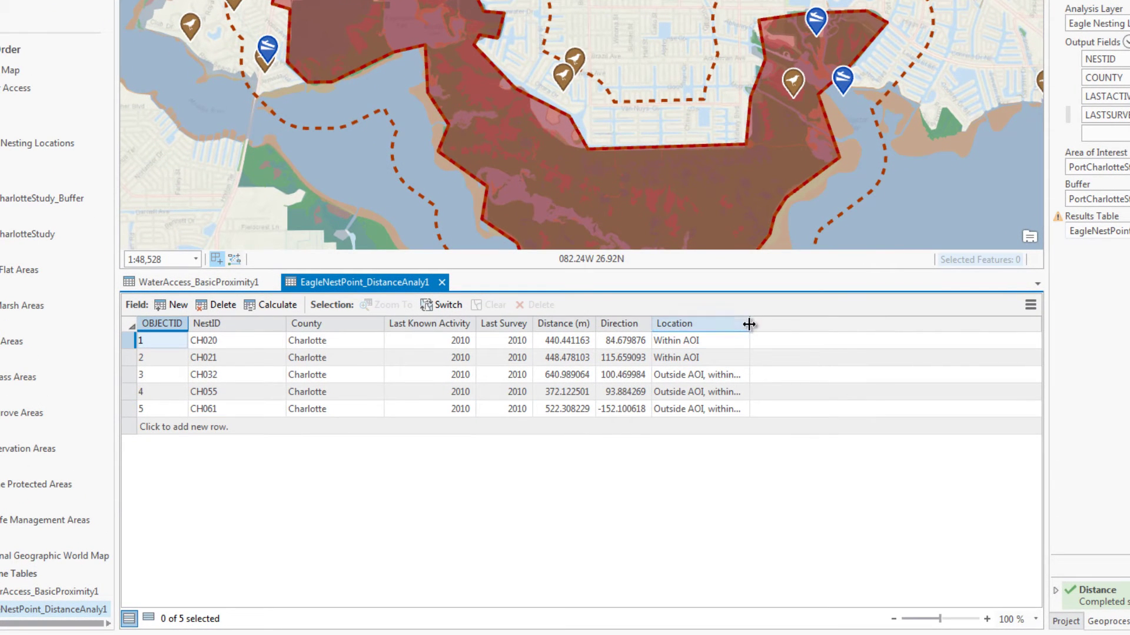
drag(749, 323, 890, 325)
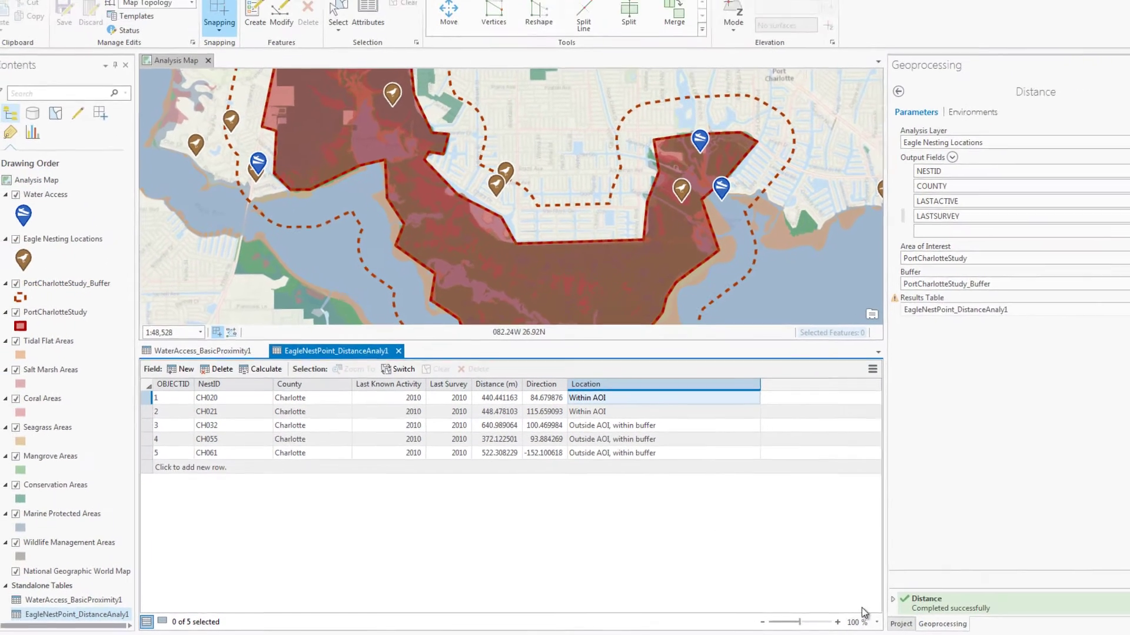
click(901, 624)
- Set Feature Comparison to Mangrove Areas with DESCRIPT and SOURCEDT output fields
double_click(918, 242)
click(1100, 172)
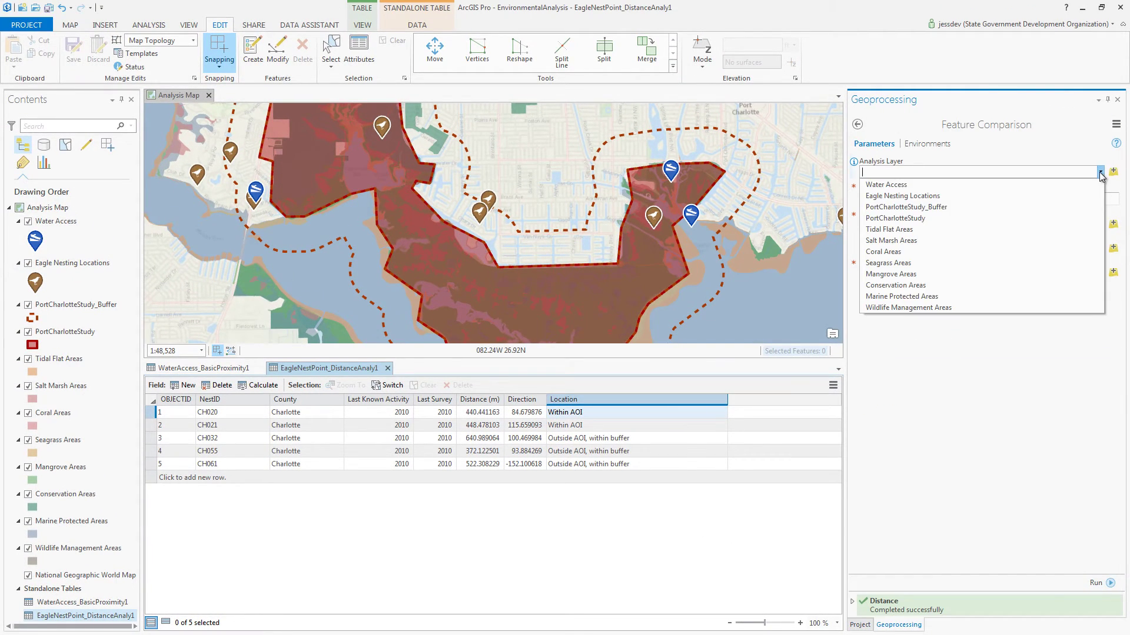
click(891, 274)
click(1115, 199)
click(1094, 210)
click(1115, 213)
click(1095, 227)
- Use PortCharlotteStudy AOI, PortCharlotteStudy_Buffer and Acres units, and run the comparison
click(1100, 253)
click(1085, 261)
click(1100, 277)
click(1088, 390)
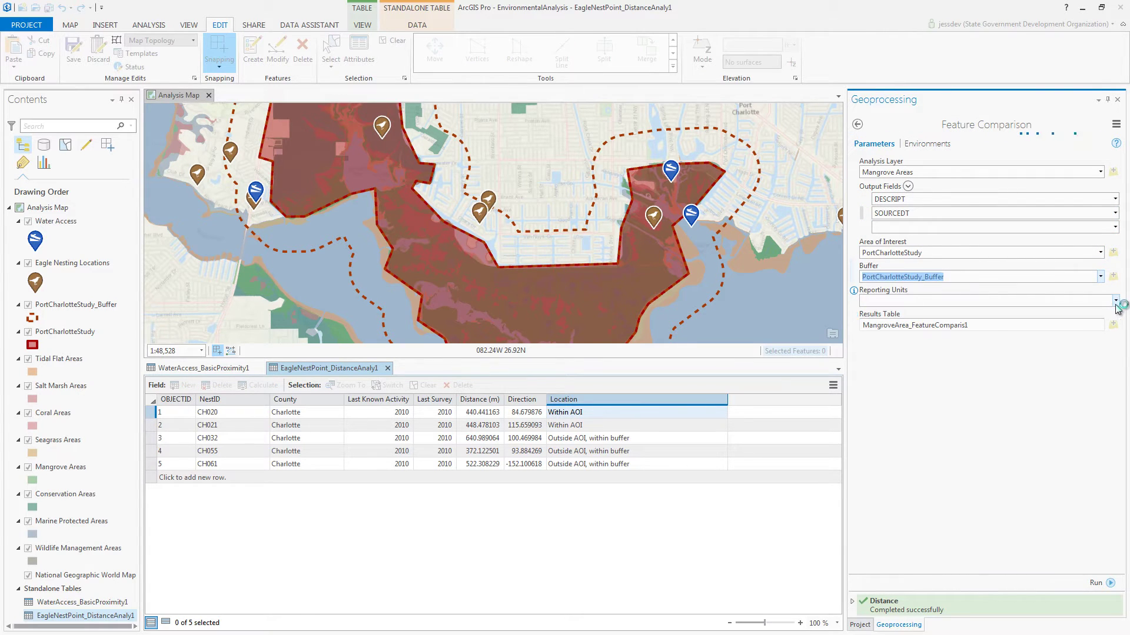
click(1101, 314)
click(1096, 582)
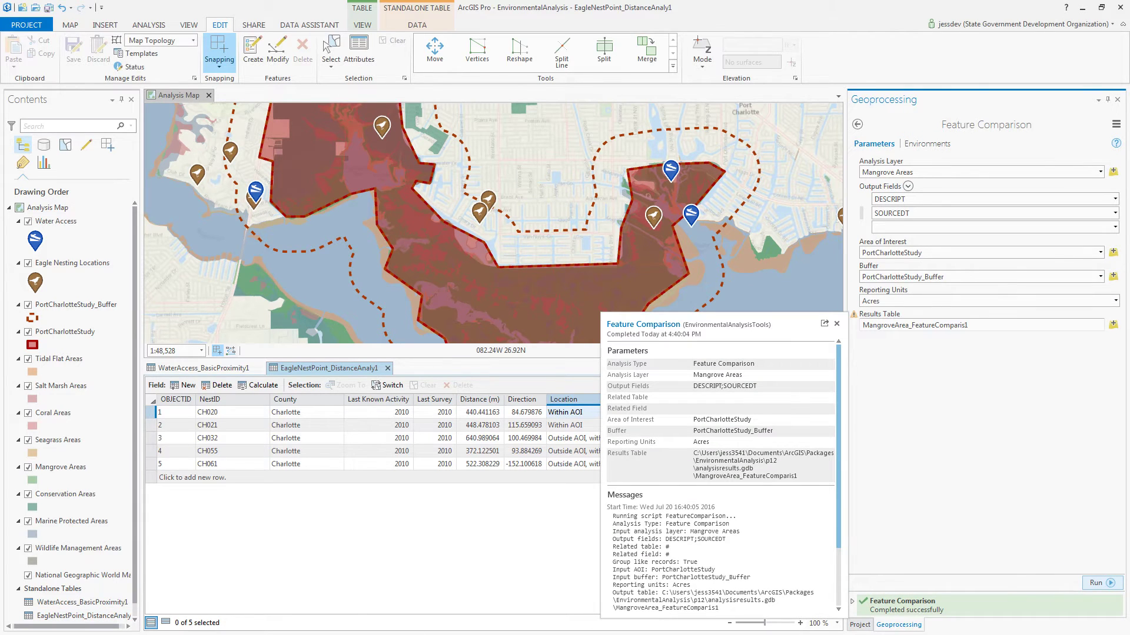
- Open the new MangroveArea_FeatureComparis1 table from Contents
click(134, 599)
scroll(136, 610, down, 1)
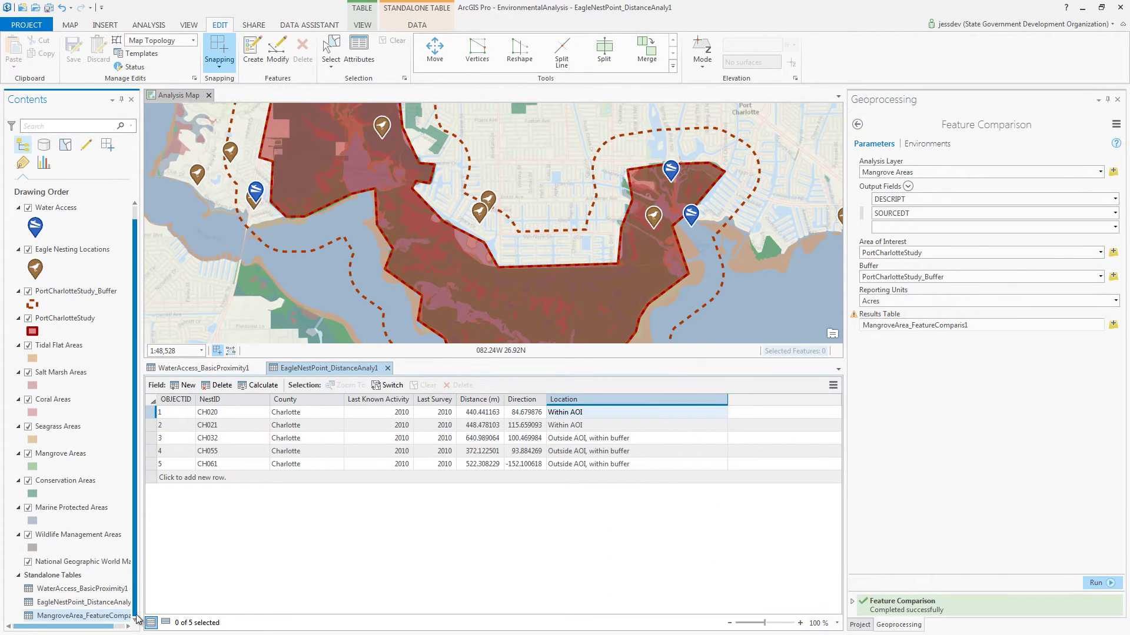
right_click(110, 614)
click(149, 475)
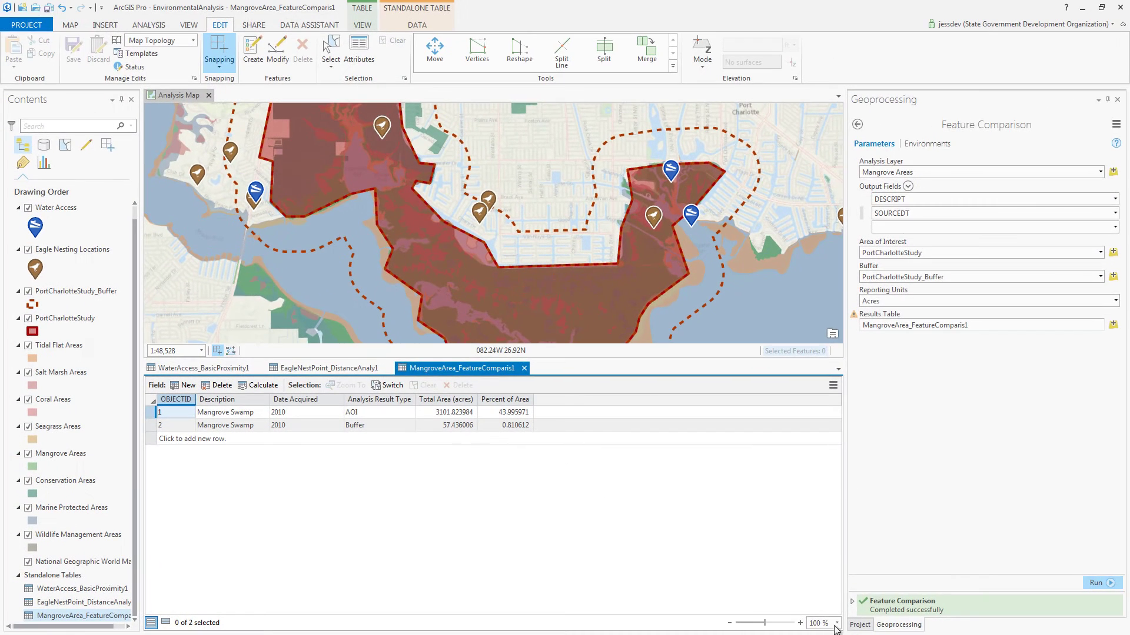
click(1018, 622)
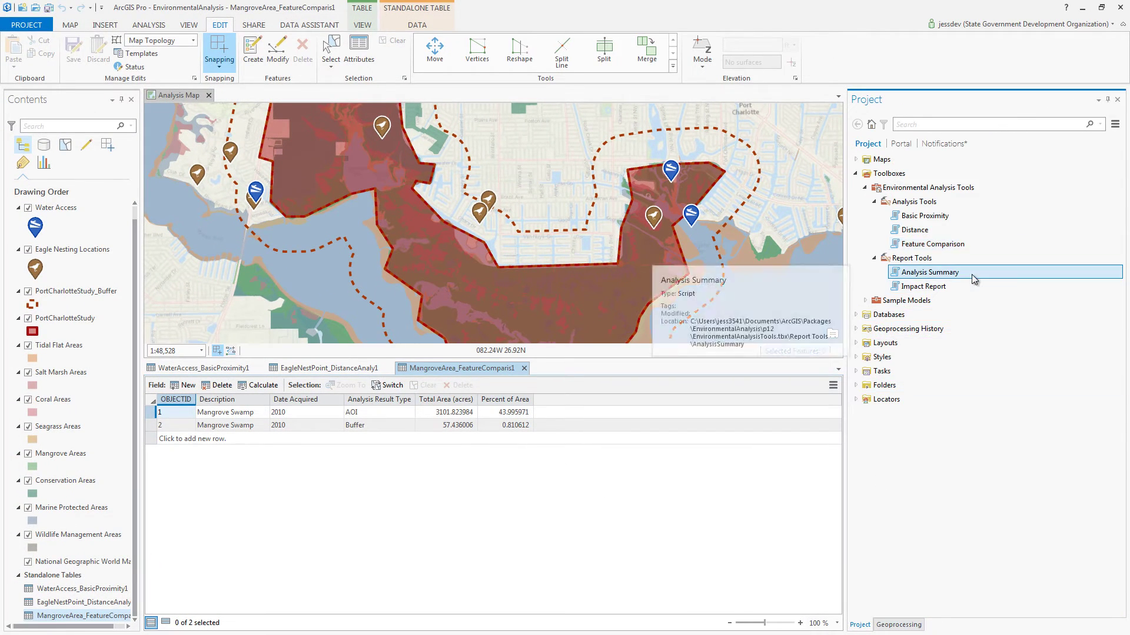
- Run Analysis Summary for PortCharlotteStudy and its buffer in Acres, then open PortCharlotteStudy_AnalysisS1
double_click(972, 273)
click(1100, 172)
click(1082, 216)
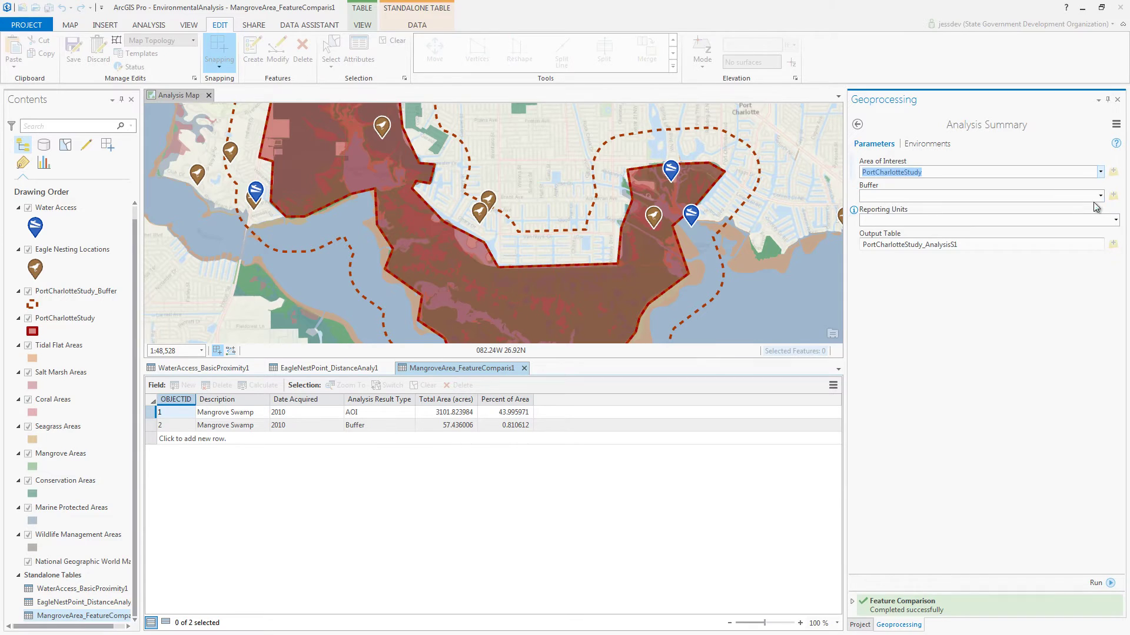
click(1100, 196)
click(1087, 231)
click(1115, 220)
click(1100, 230)
click(1095, 590)
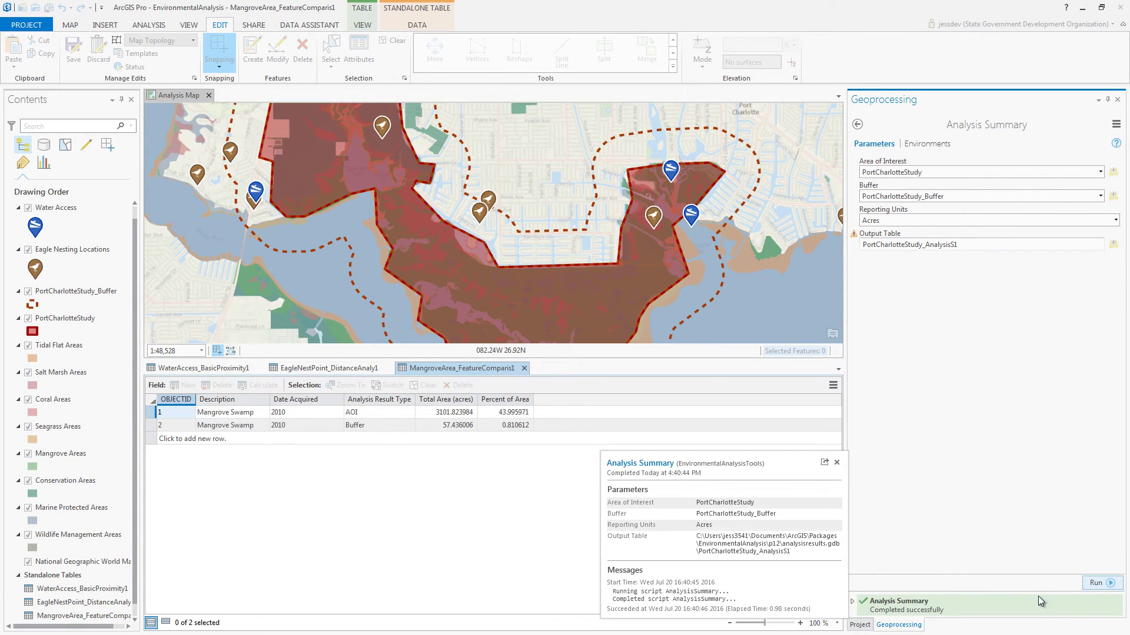
right_click(117, 615)
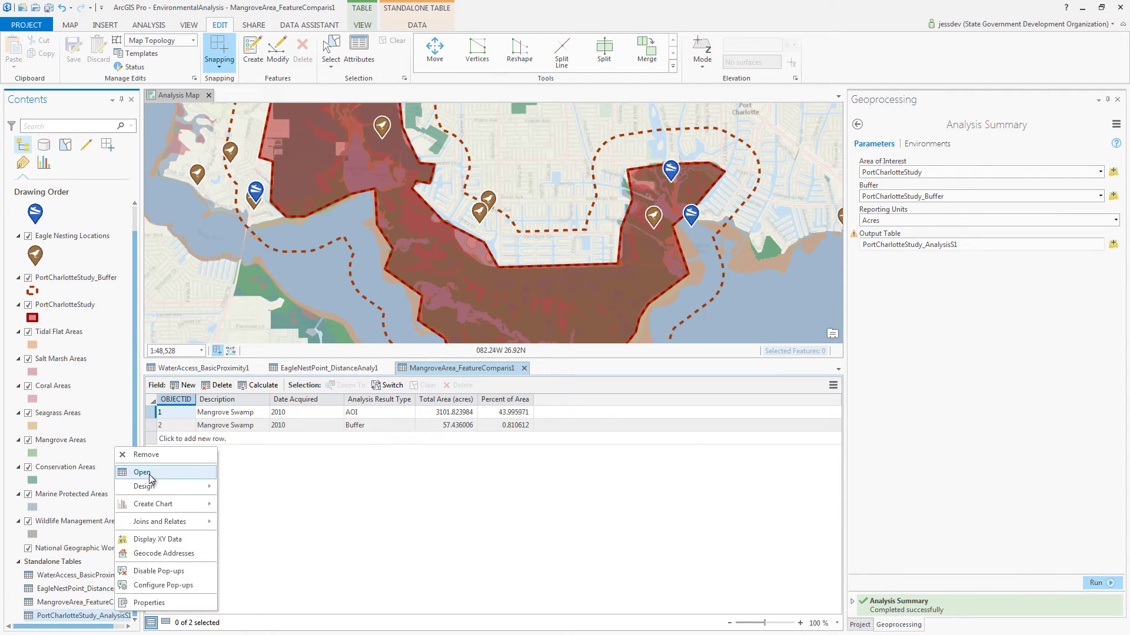
click(144, 475)
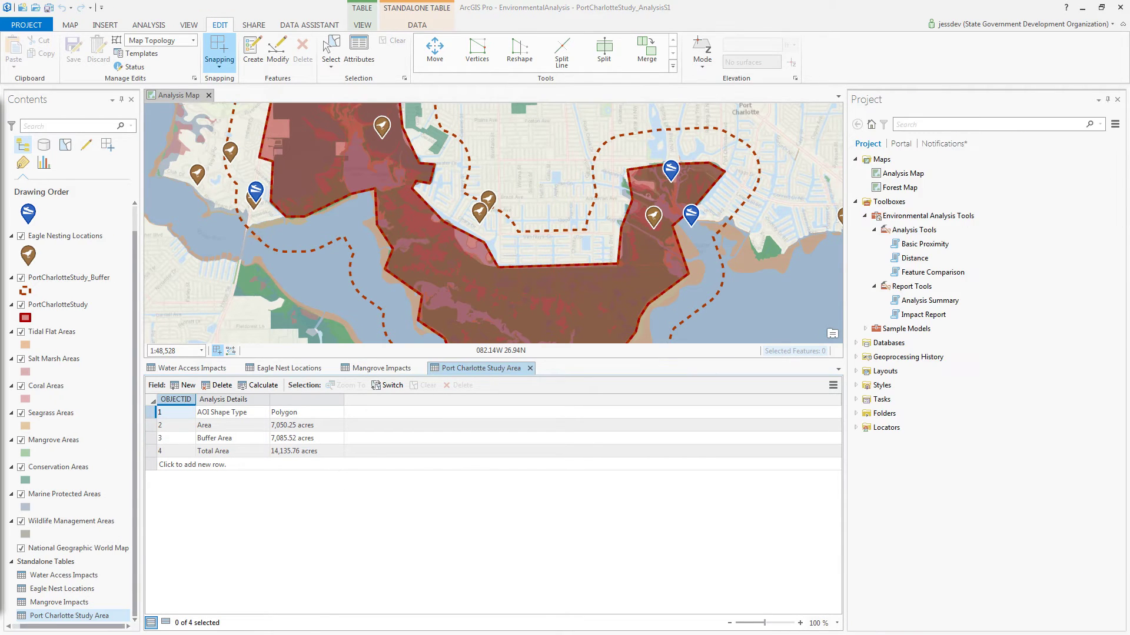
- Title the Impact Report 'Research Area Impacts' with subtitle 'Port Charlotte Study Area'
double_click(969, 315)
text(Research Area Impacts)
key(Tab)
text(Port Charlotte Study Area)
- Add Port Charlotte Study Area, Water Access, Eagle Nest and Mangrove tables as inputs
click(1099, 248)
click(918, 294)
click(1099, 261)
click(912, 275)
click(1099, 274)
click(910, 299)
click(1100, 289)
click(907, 324)
- Use PortCharlotteMap.pagx as template, save output as PortCharlotteStudyReport, and run the report
click(1112, 402)
double_click(157, 138)
click(1113, 449)
text(PortCharlotte)
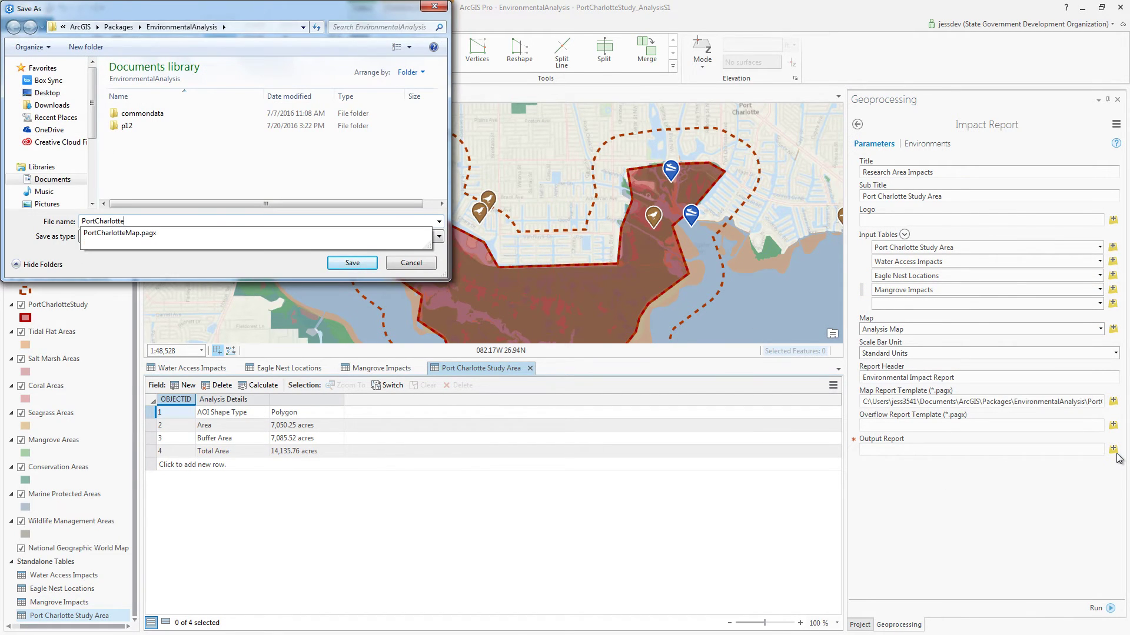
text(StudyReport)
key(Return)
click(1110, 608)
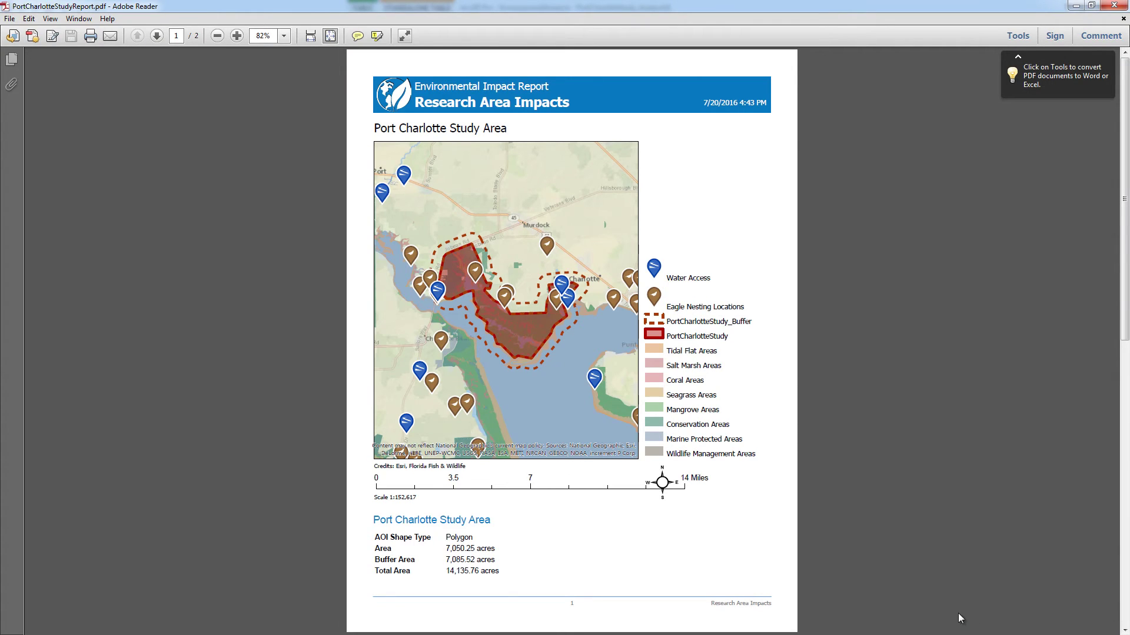
- Scroll the PDF to page 2, then select the Environmental Analysis & Report model in Sample Models
scroll(930, 581, down, 3)
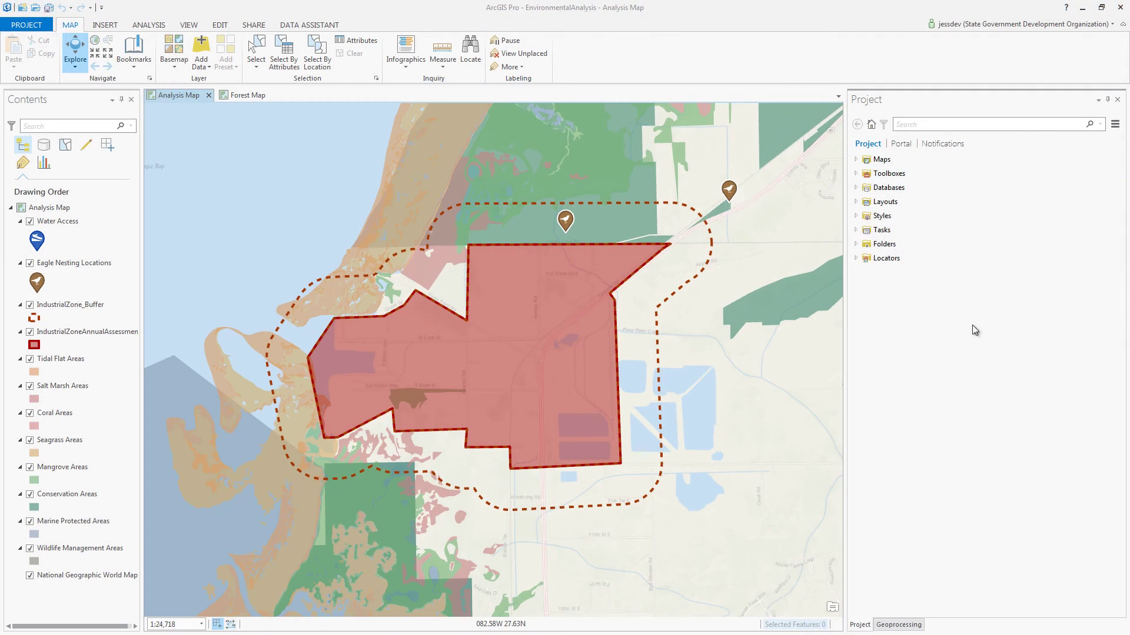
click(856, 173)
click(865, 201)
click(968, 217)
- Run the Environmental Analysis & Report model and scroll AnnualReview_Site45_Report.pdf to page 3
double_click(968, 217)
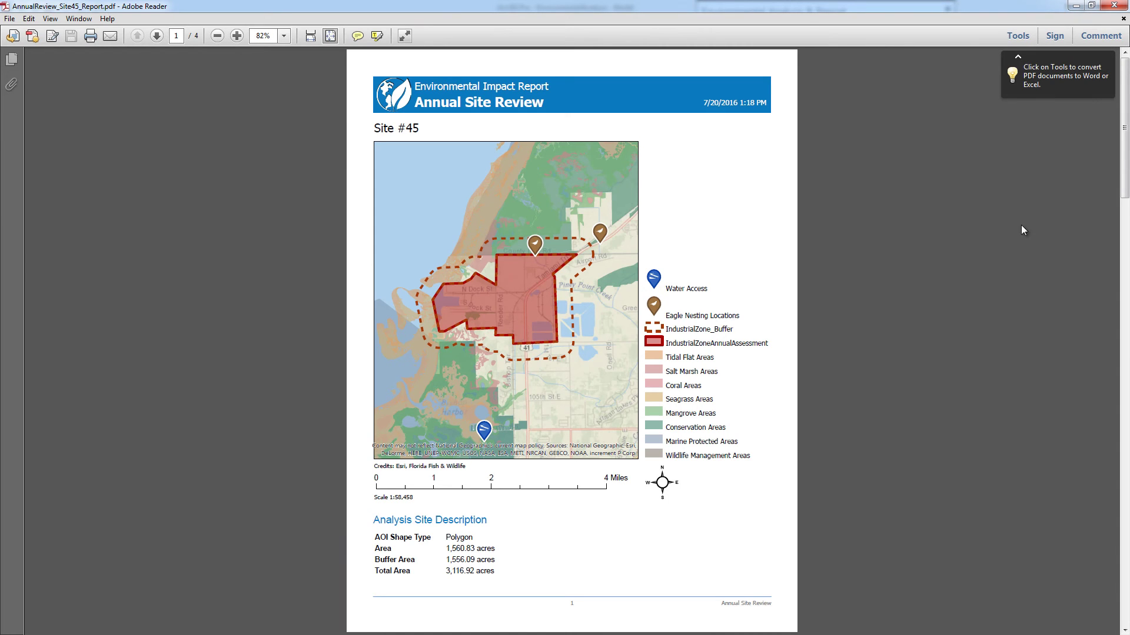
scroll(1023, 230, down, 5)
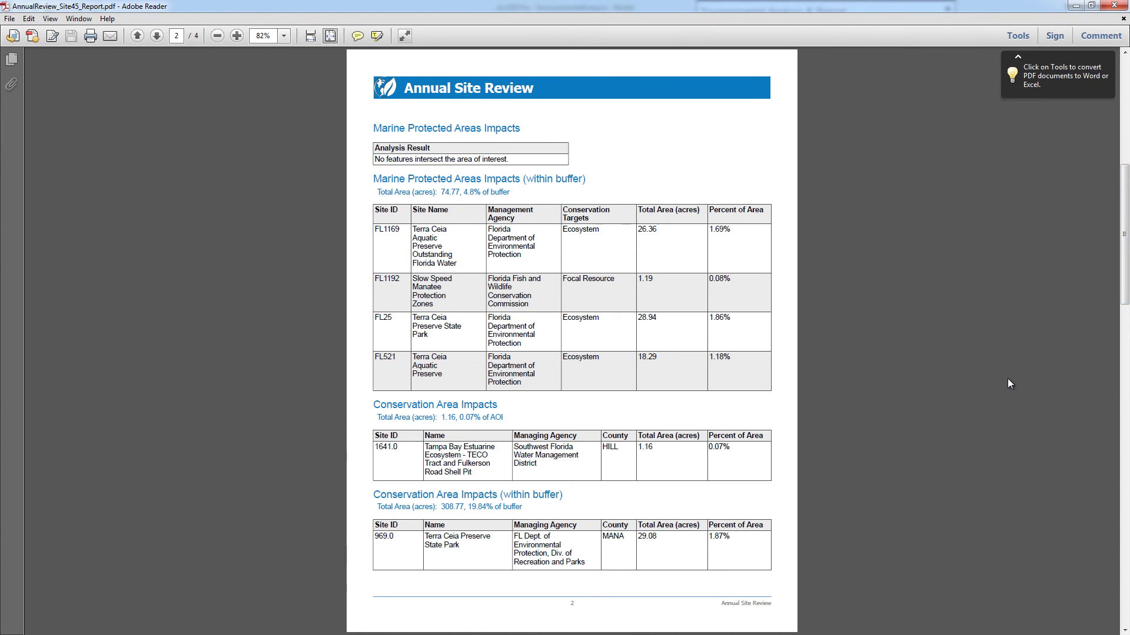
scroll(1005, 382, down, 5)
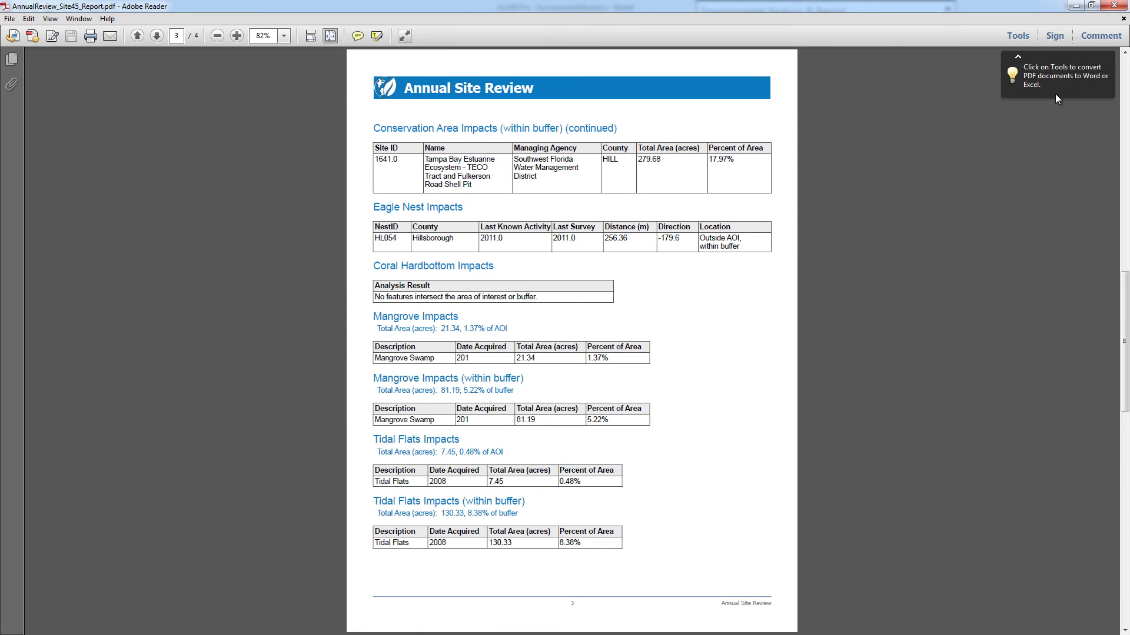